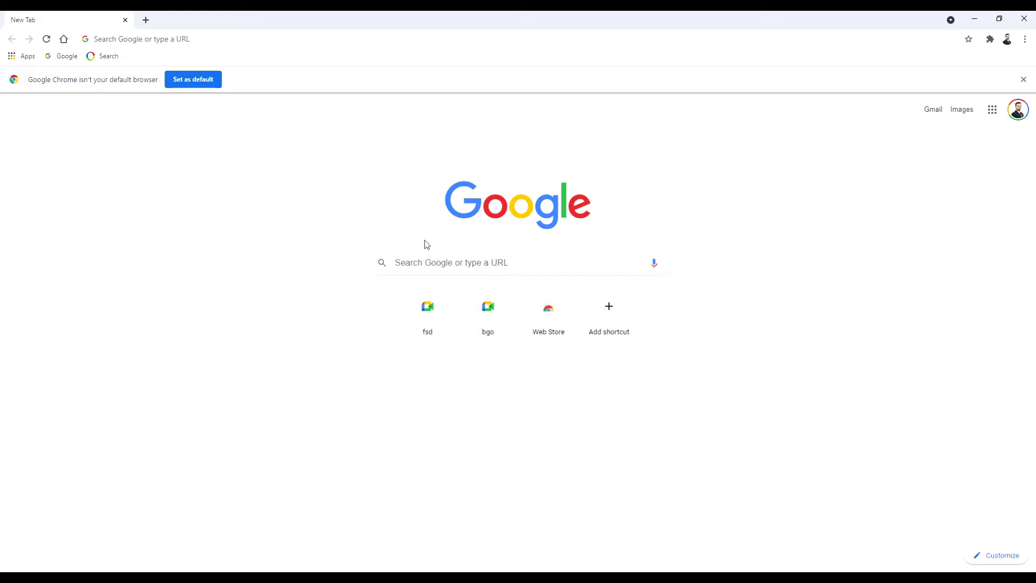
Search Google for 'autocad student', open Autodesk's education page and choose AutoCAD
{"action": "left_click", "coordinate": [449, 267]}
{"action": "type", "text": "au"}
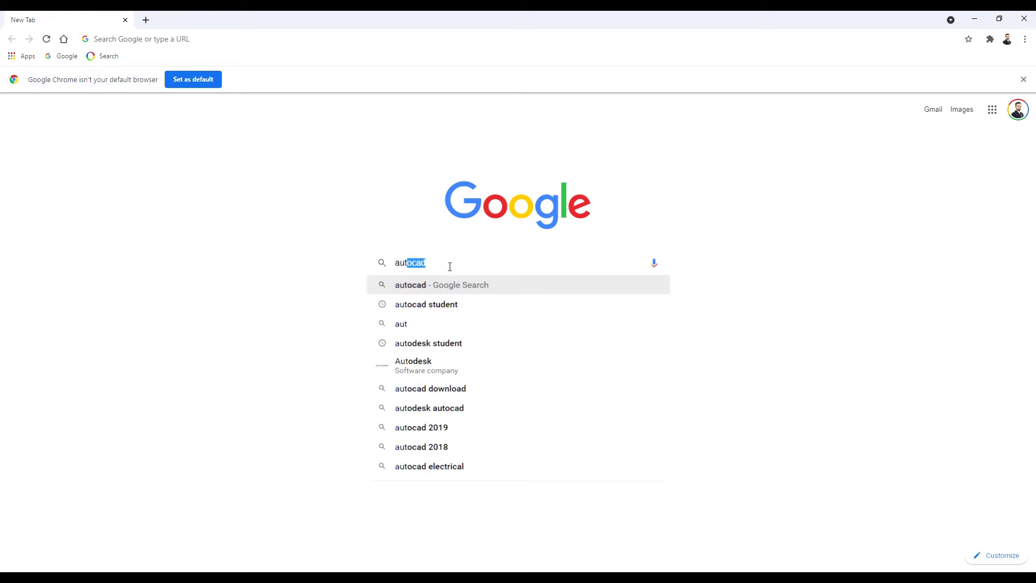
{"action": "type", "text": "tocad s"}
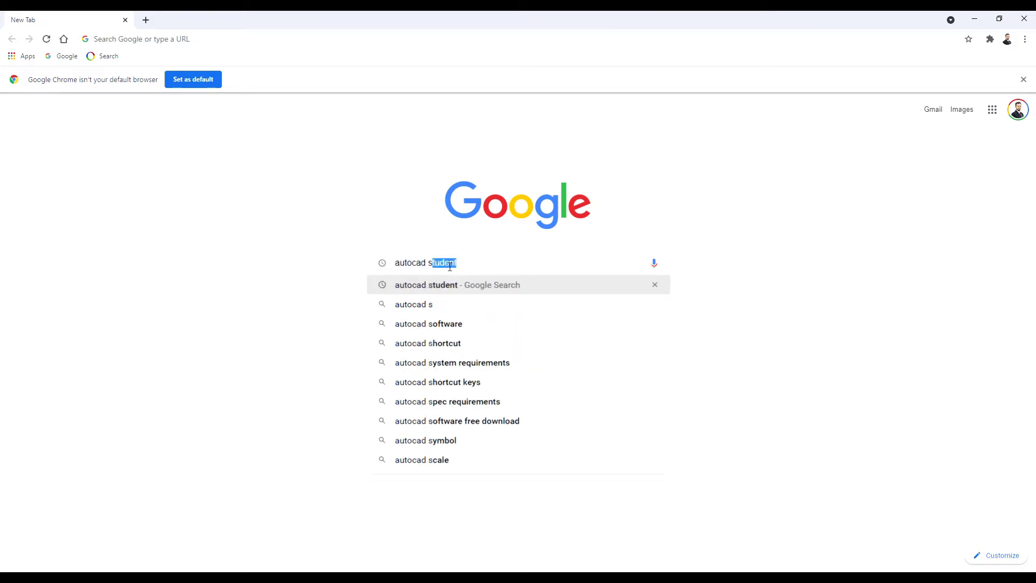
{"action": "left_click", "coordinate": [453, 285]}
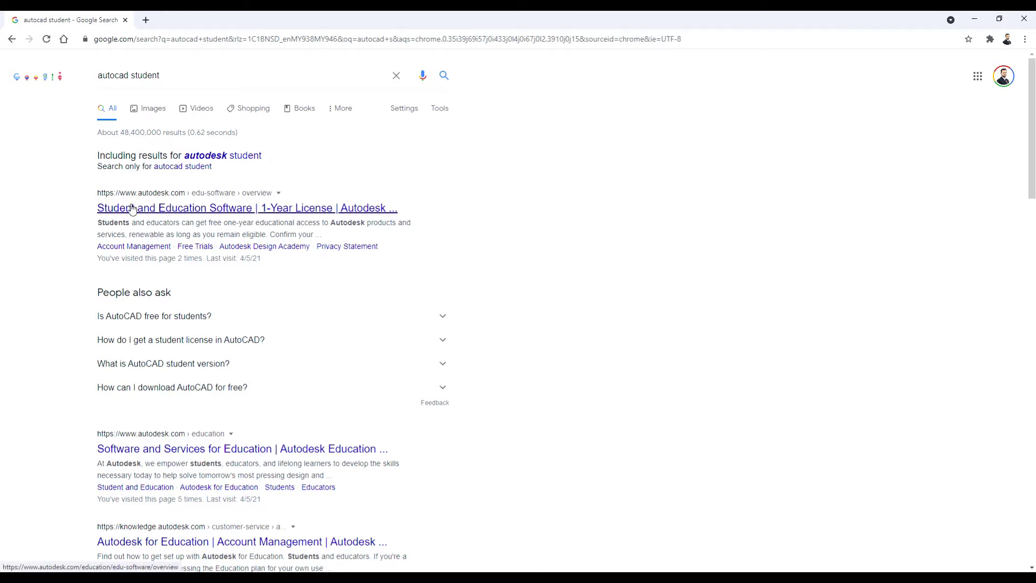
{"action": "left_click", "coordinate": [134, 206]}
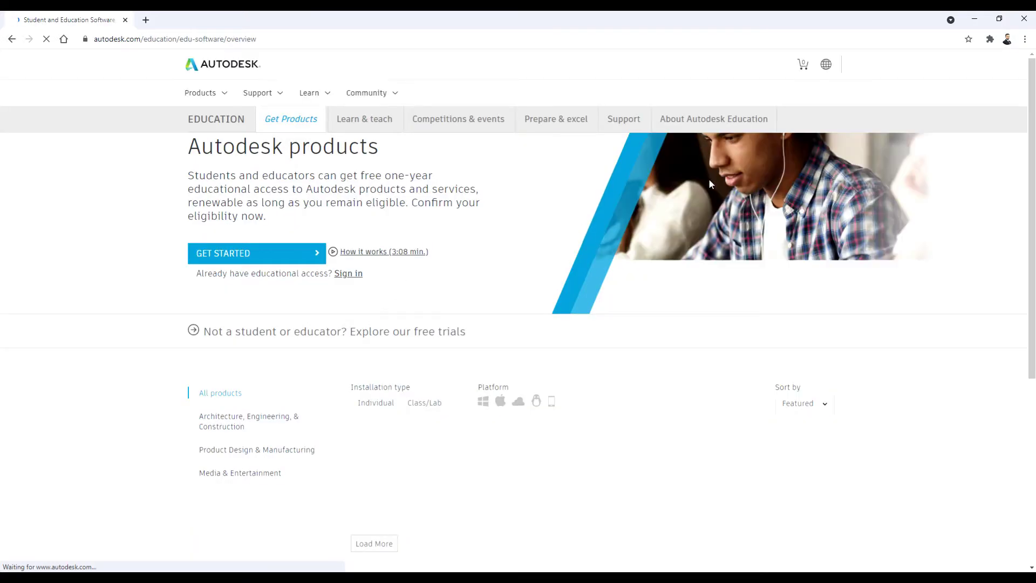
{"action": "scroll", "coordinate": [487, 399], "scroll_direction": "down", "scroll_amount": 5}
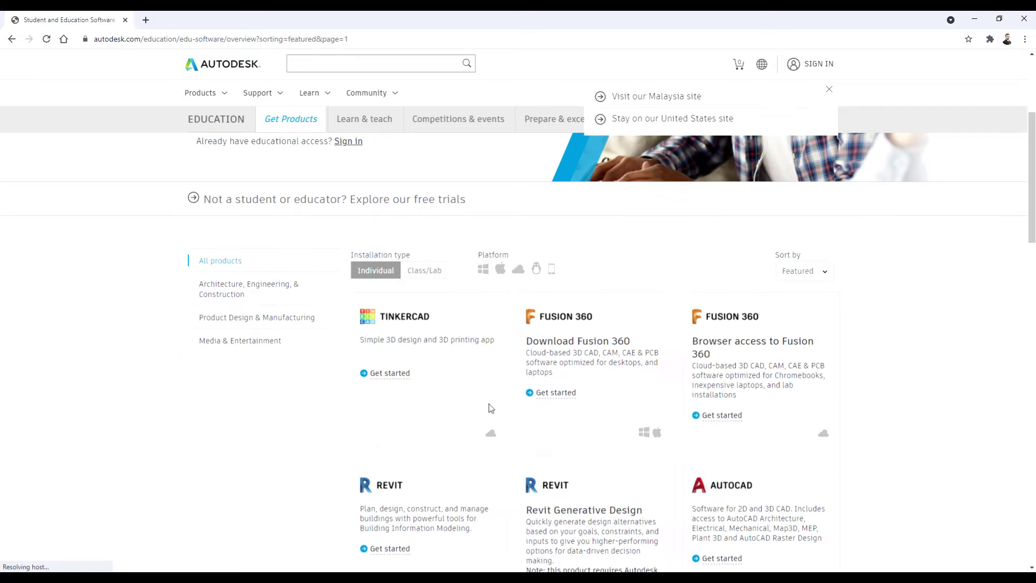
{"action": "left_click", "coordinate": [718, 451]}
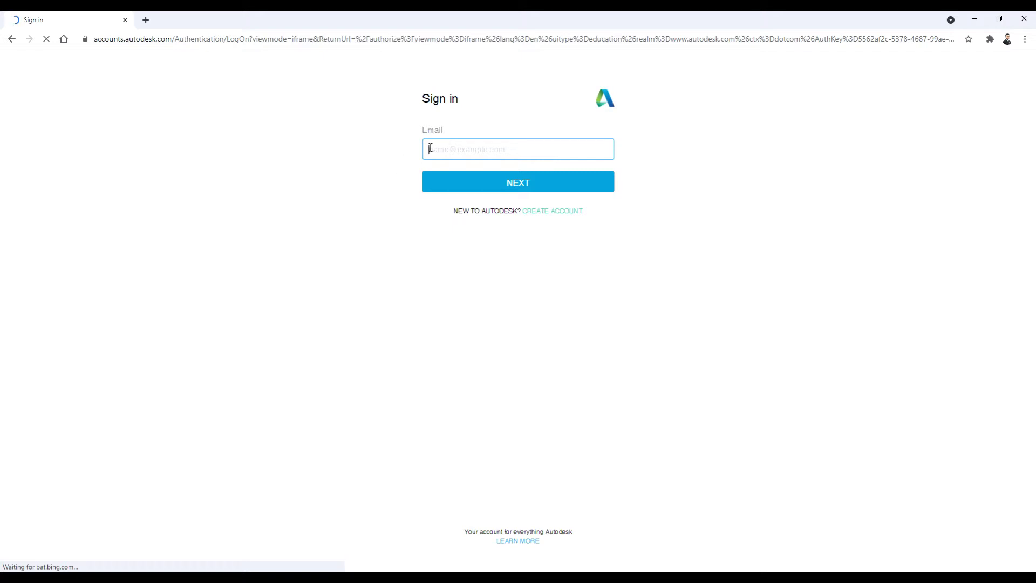
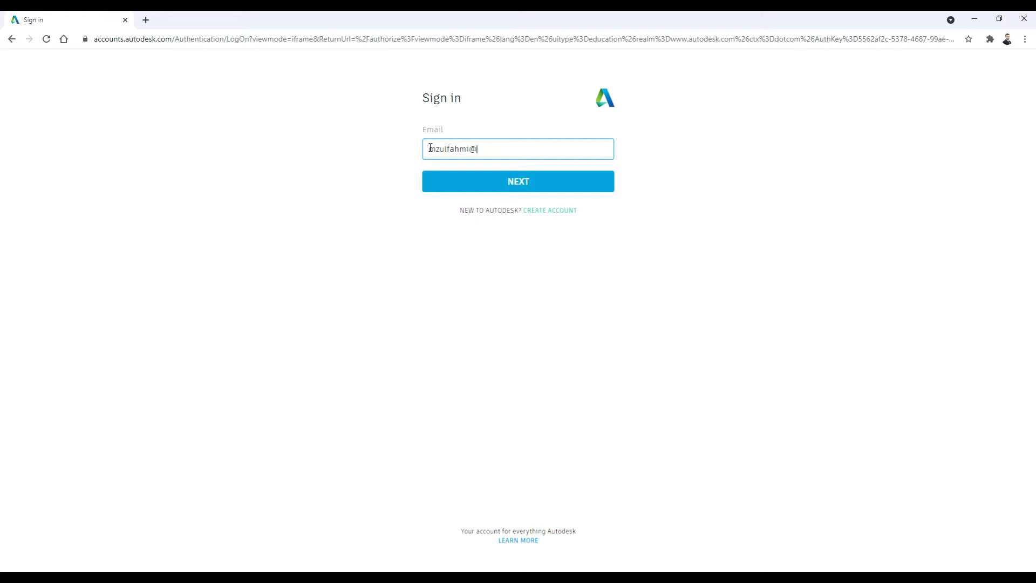
Enter the account e-mail address, fixing its mistyped first letter, and continue
{"action": "left_click", "coordinate": [430, 148]}
{"action": "key", "text": "Delete"}
{"action": "type", "text": "m"}
{"action": "left_click", "coordinate": [509, 182]}
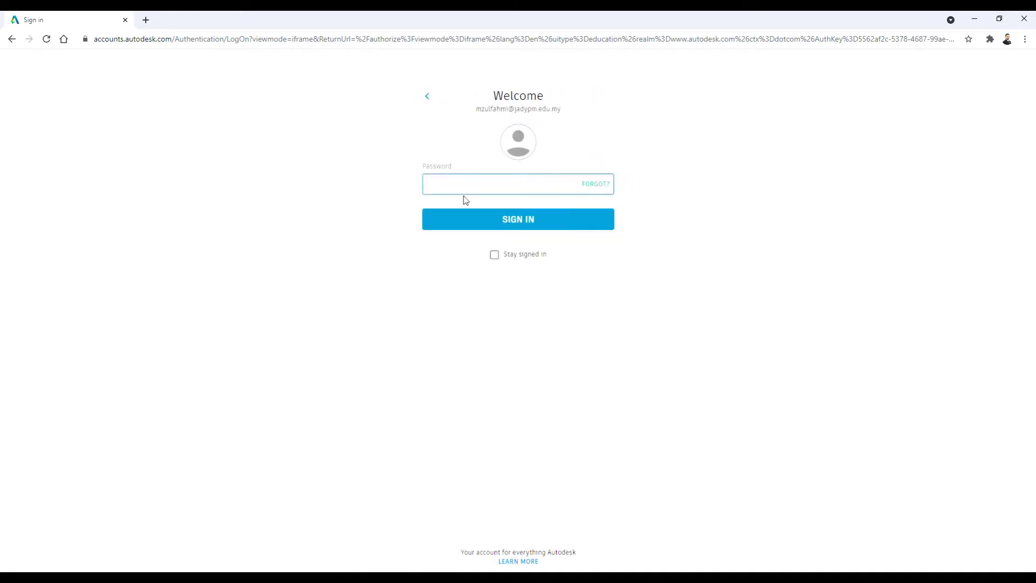
Sign in with the account password and submit the two-step verification code
{"action": "type", "text": "••"}
{"action": "left_click", "coordinate": [506, 220]}
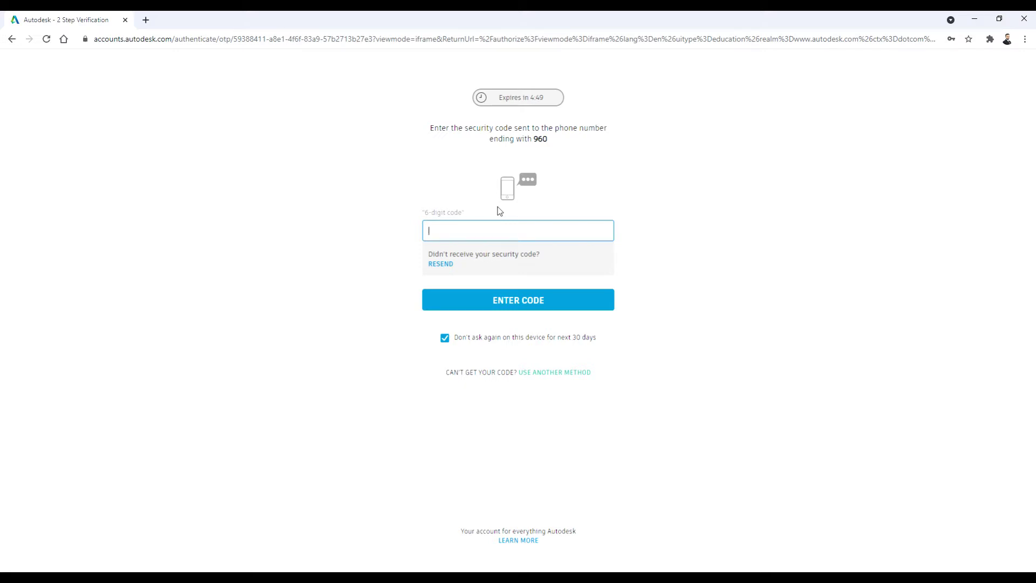
{"action": "left_click", "coordinate": [505, 301]}
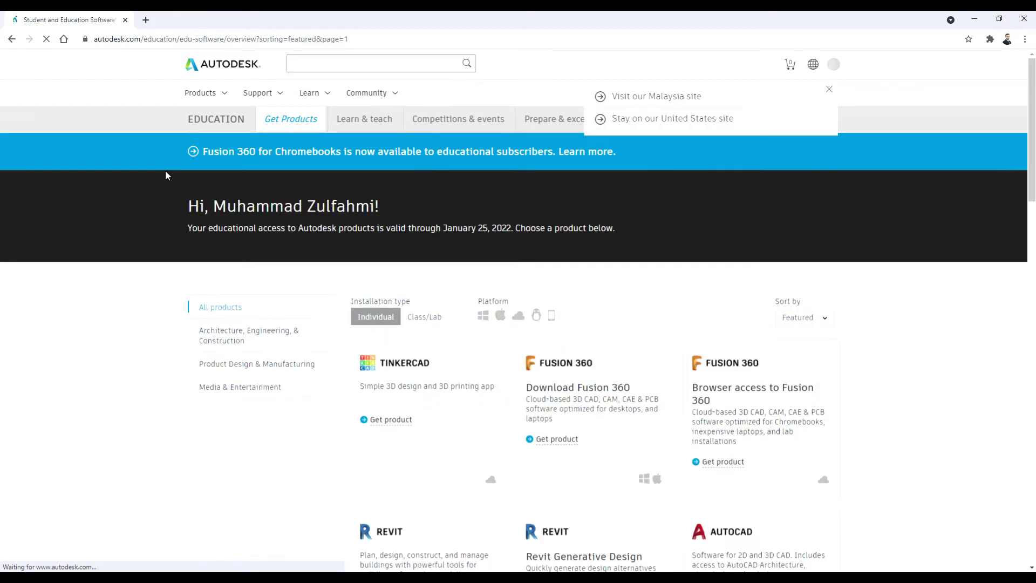
Download the AutoCAD 2022 English Windows installer after accepting the terms
{"action": "scroll", "coordinate": [165, 170], "scroll_direction": "down", "scroll_amount": 3}
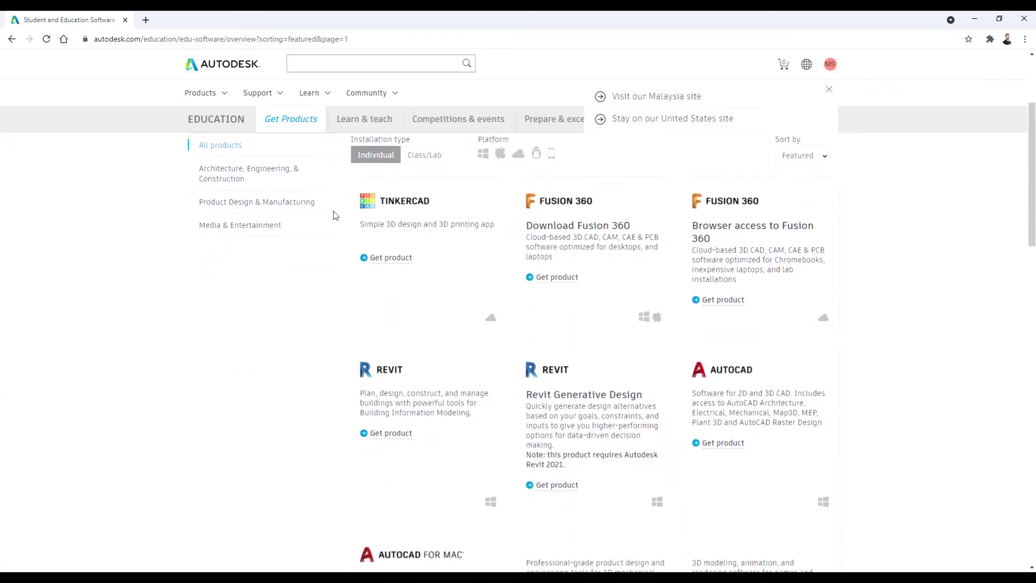
{"action": "left_click", "coordinate": [725, 446]}
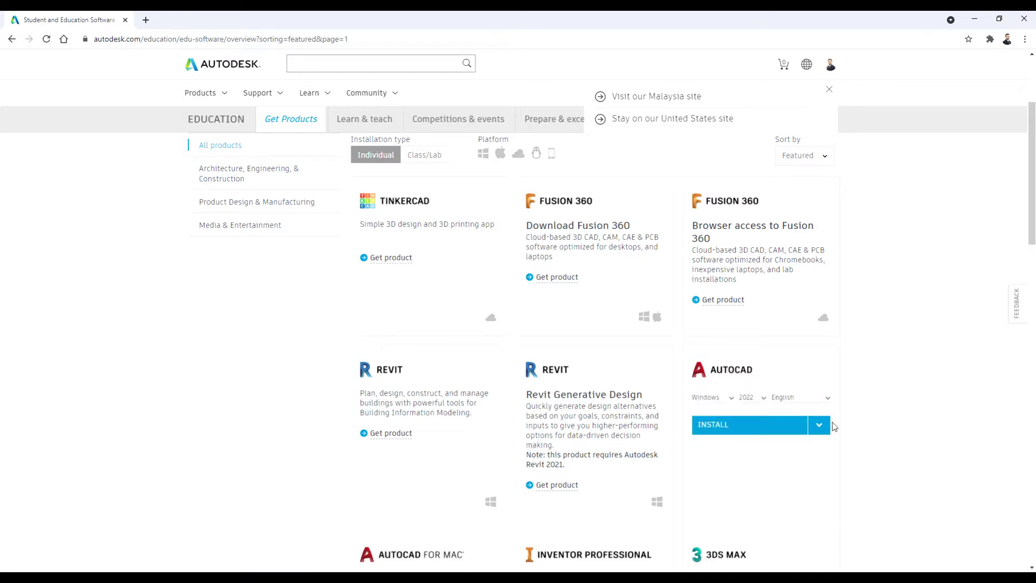
{"action": "left_click", "coordinate": [761, 398]}
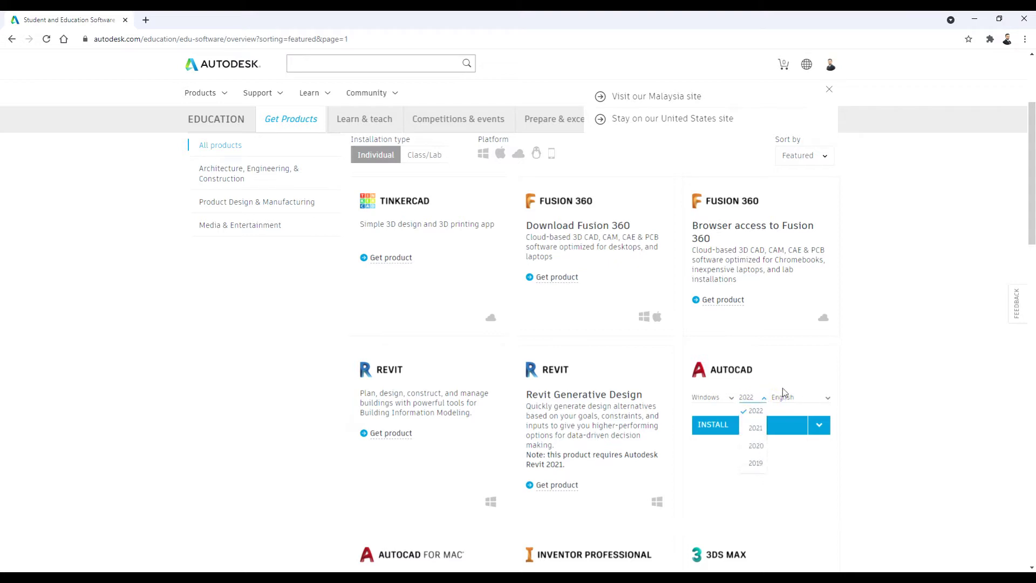
{"action": "left_click", "coordinate": [810, 377]}
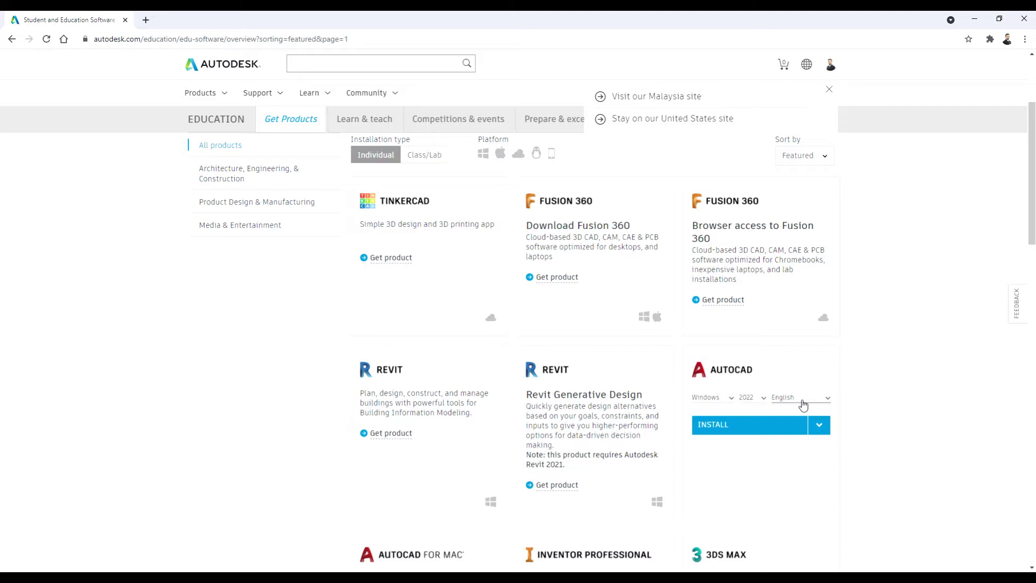
{"action": "left_click", "coordinate": [797, 399]}
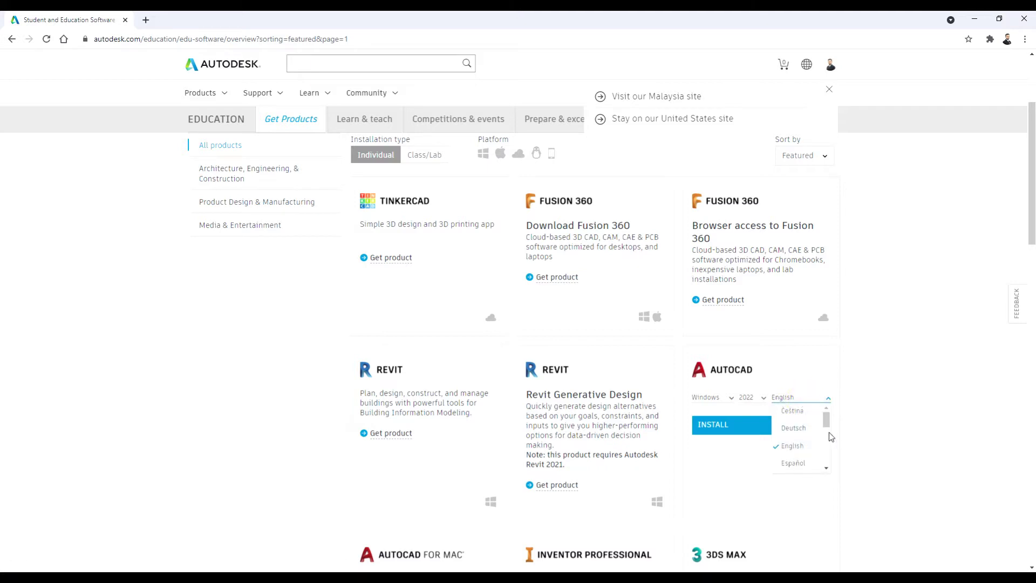
{"action": "left_click", "coordinate": [729, 459]}
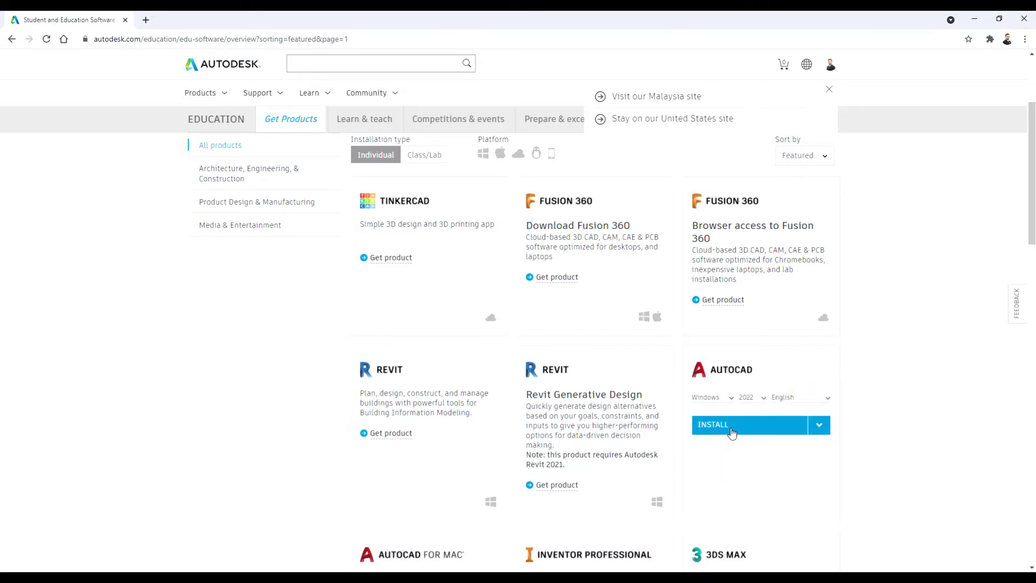
{"action": "left_click", "coordinate": [732, 430]}
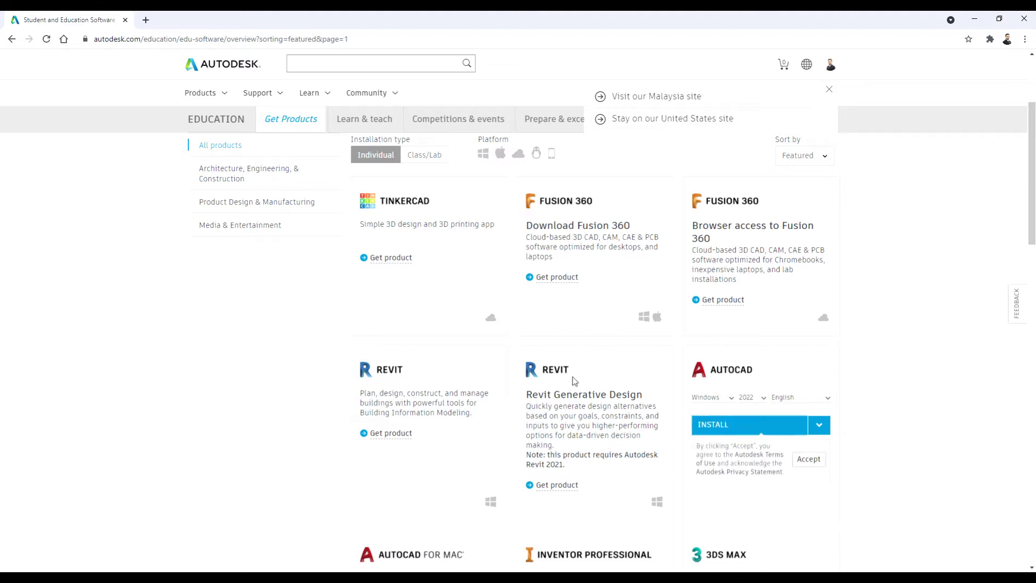
{"action": "left_click", "coordinate": [813, 459]}
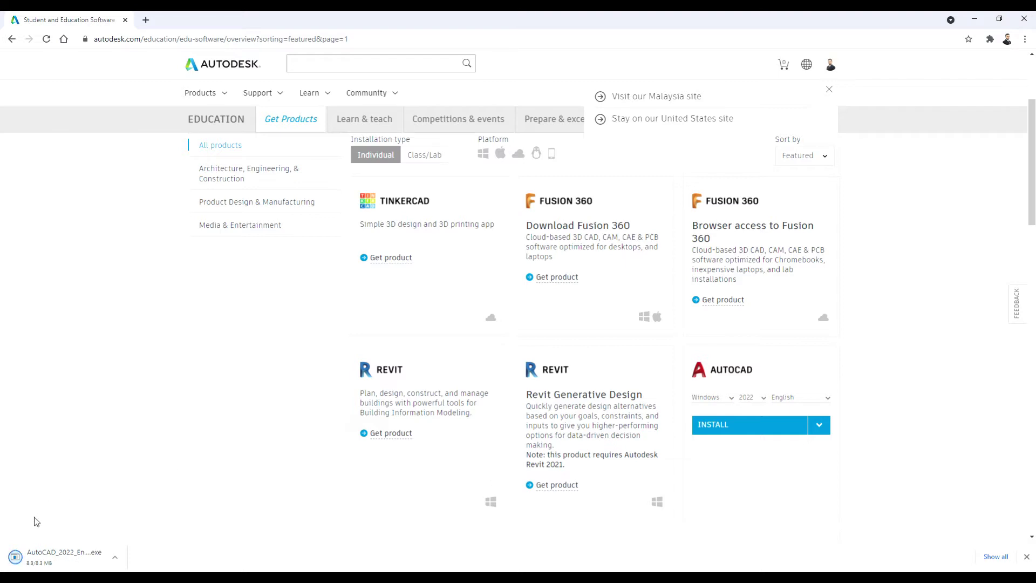
Run the downloaded AutoCAD 2022 installer from Chrome's download bar
{"action": "left_click", "coordinate": [55, 560]}
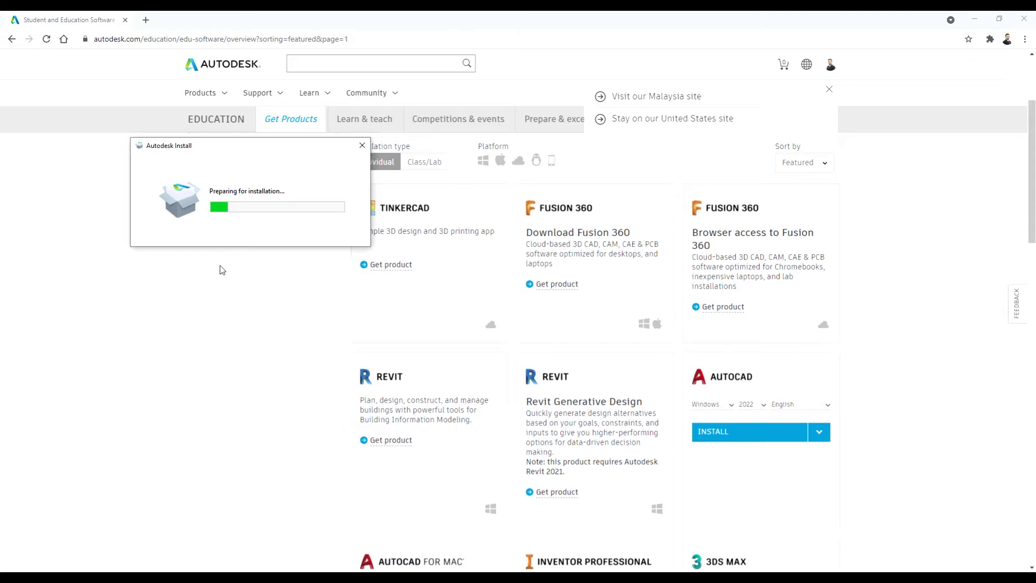
Move the installer window aside and wait until it asks where to install
{"action": "scroll", "coordinate": [222, 270], "scroll_direction": "up", "scroll_amount": 3}
{"action": "mouse_move", "coordinate": [241, 151]}
{"action": "left_mouse_down"}
{"action": "mouse_move", "coordinate": [172, 283]}
{"action": "mouse_move", "coordinate": [203, 285]}
{"action": "left_mouse_up"}
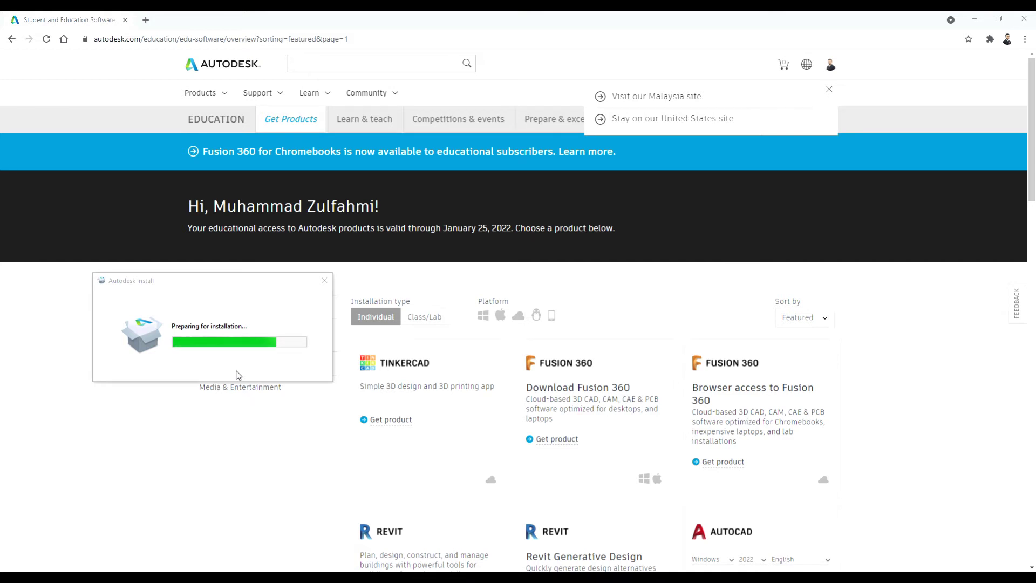
{"action": "scroll", "coordinate": [253, 367], "scroll_direction": "down", "scroll_amount": 2}
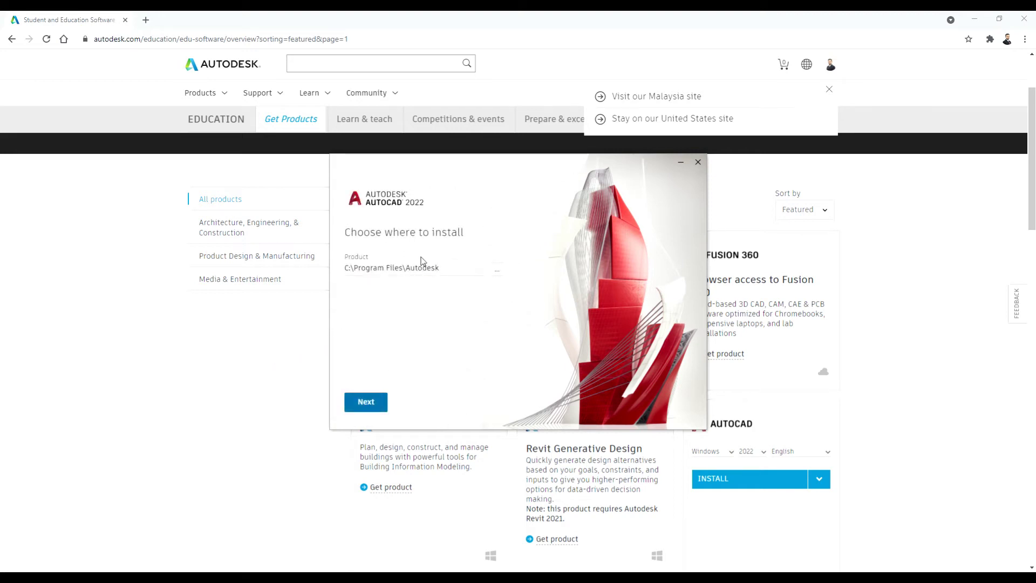
Install AutoCAD 2022 to the default C:\Program Files\Autodesk location, then dismiss the error report
{"action": "left_click", "coordinate": [358, 398]}
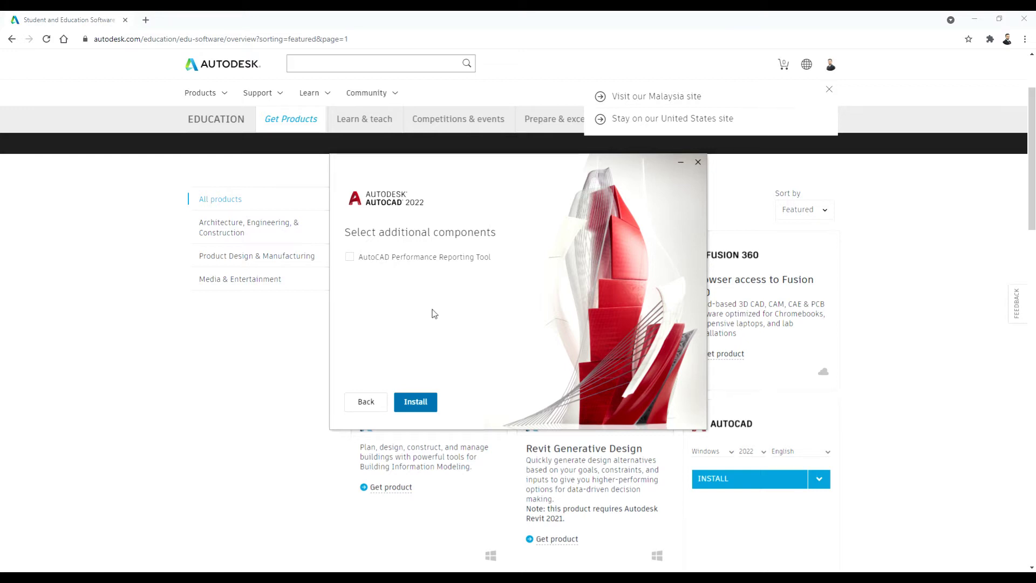
{"action": "left_click", "coordinate": [413, 403]}
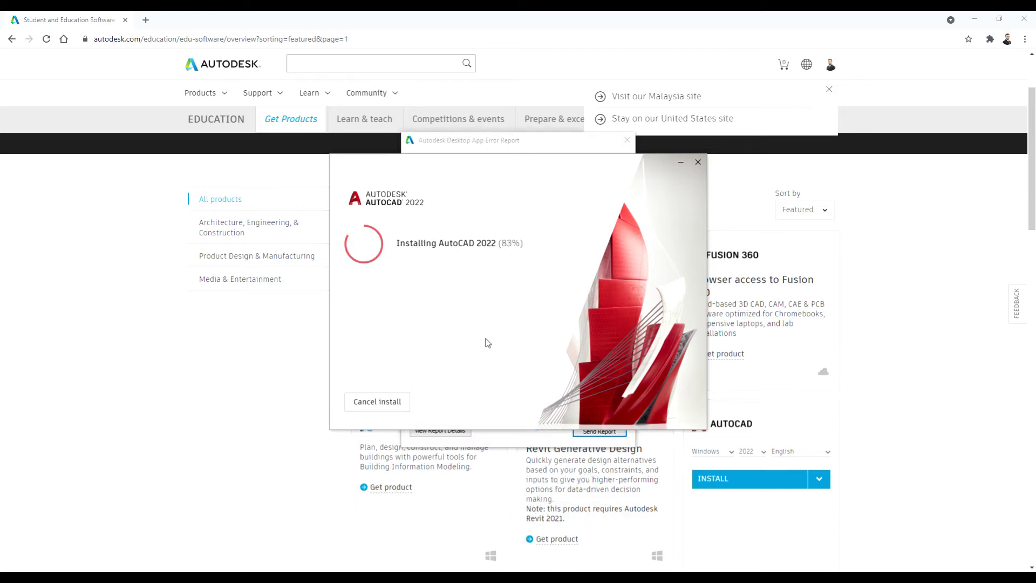
{"action": "left_click", "coordinate": [627, 140]}
Dismiss the error report, postpone the restart with 'Not now', and finish the installer
{"action": "left_click", "coordinate": [594, 319]}
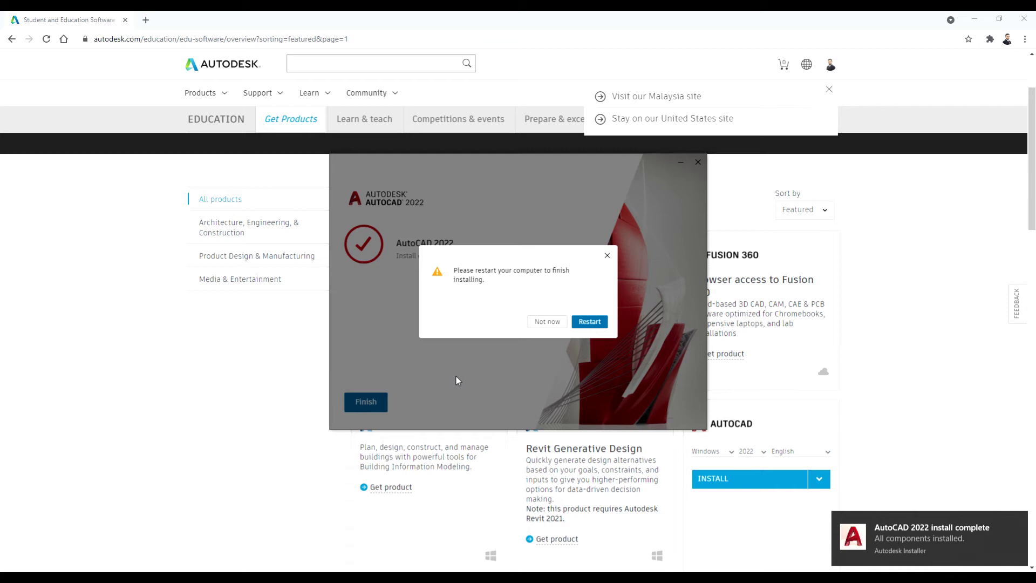
{"action": "left_click", "coordinate": [555, 322]}
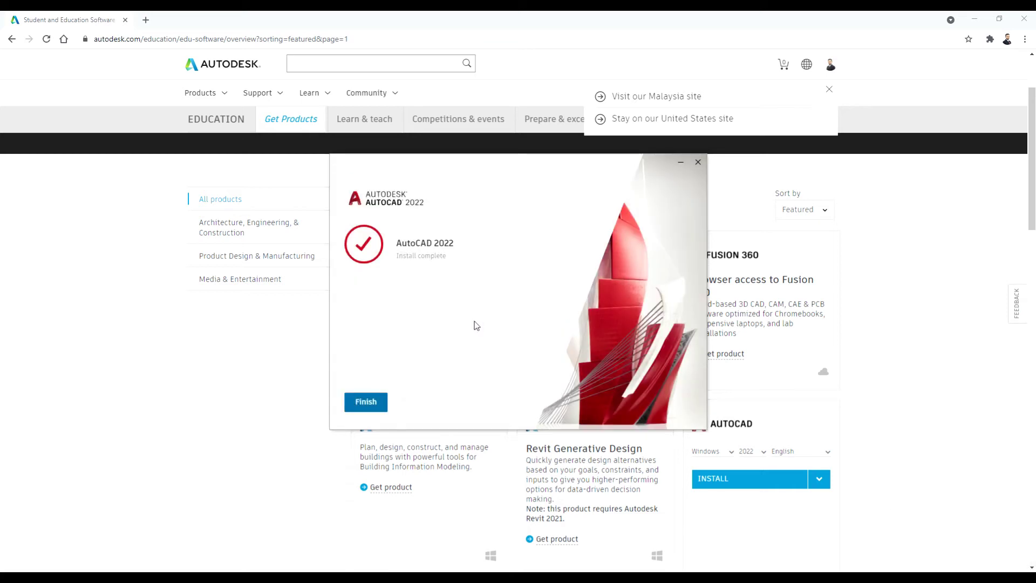
{"action": "left_click", "coordinate": [376, 399]}
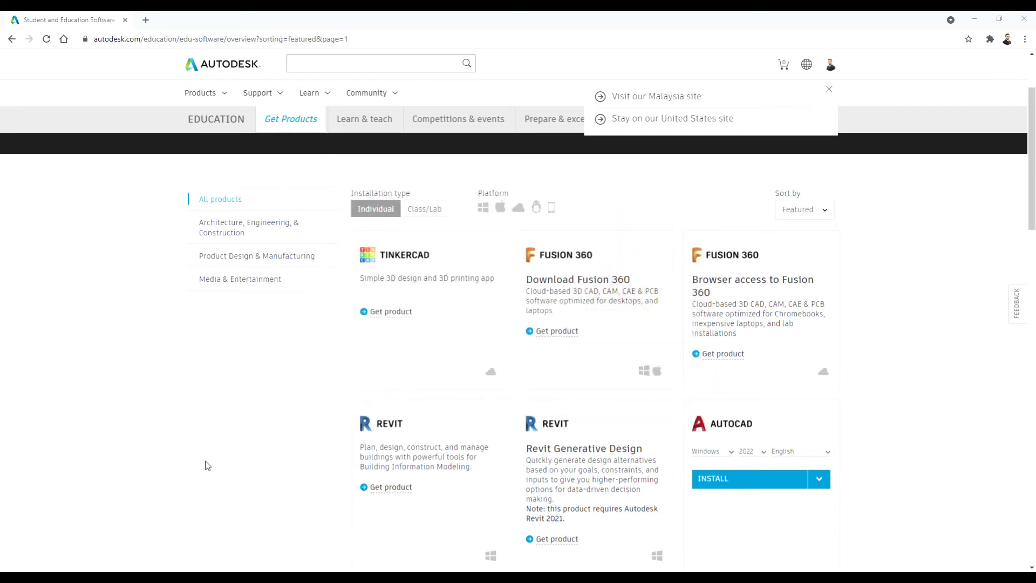
Launch AutoCAD 2022 - English, migrating AutoCAD 2021 settings without viewing the log file
{"action": "left_click", "coordinate": [11, 567]}
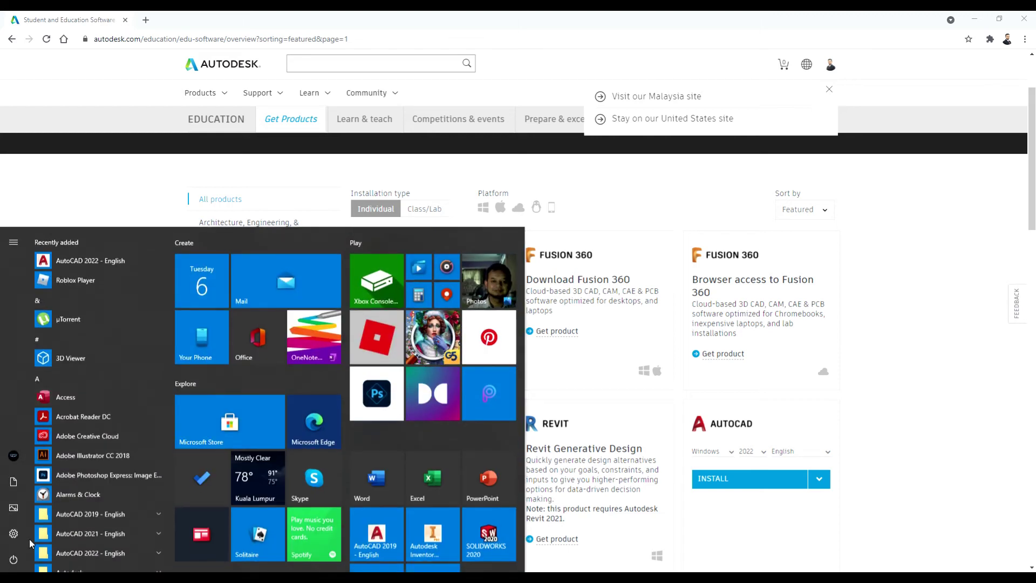
{"action": "left_click", "coordinate": [102, 263]}
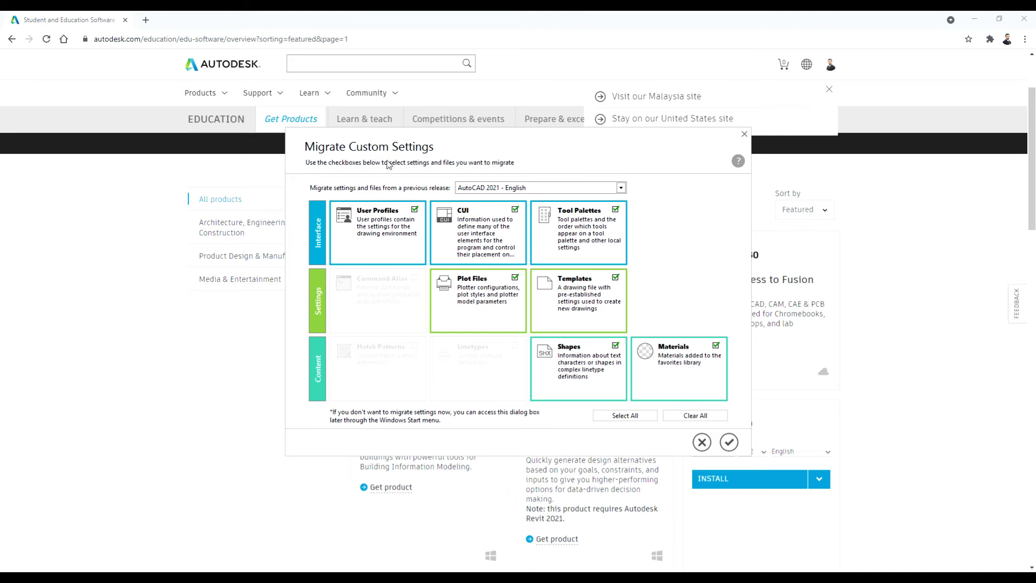
{"action": "left_click", "coordinate": [729, 442]}
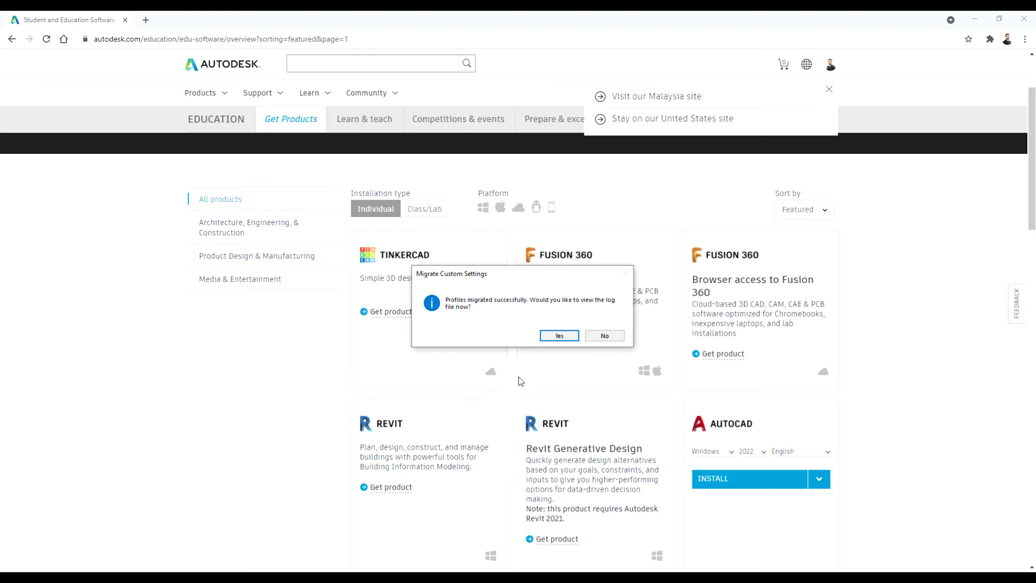
{"action": "left_click", "coordinate": [603, 338]}
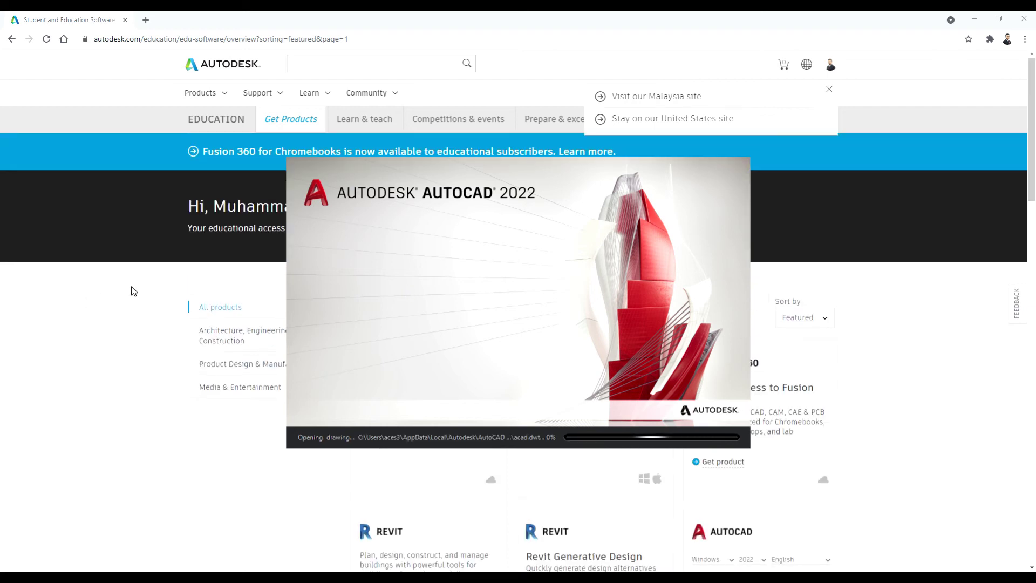
Wait for the AutoCAD 2022 splash screen to finish loading to the Start tab
{"action": "scroll", "coordinate": [128, 292], "scroll_direction": "down", "scroll_amount": 1}
{"action": "scroll", "coordinate": [128, 287], "scroll_direction": "down", "scroll_amount": 1}
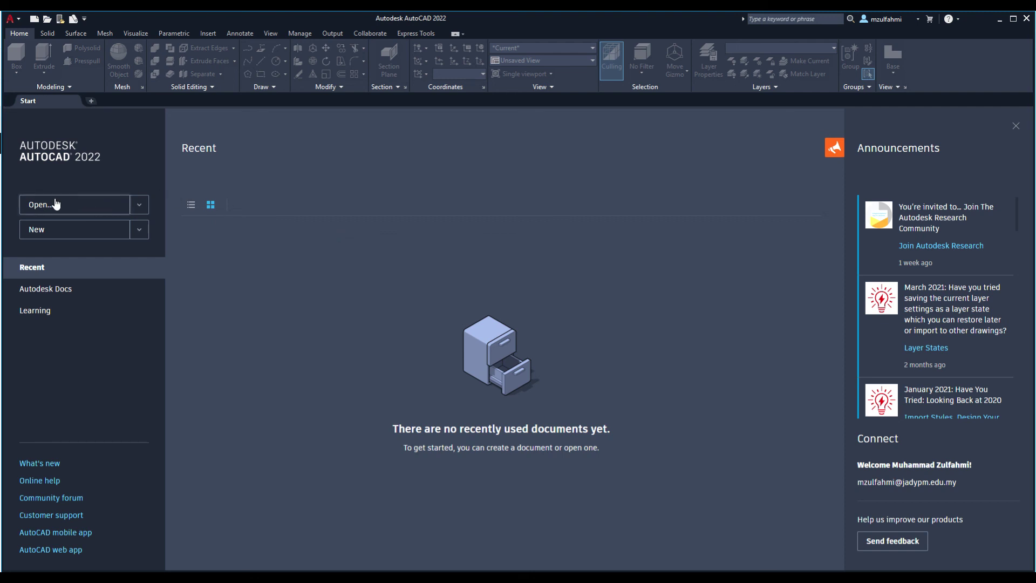
Create Drawing1 from the Mirai Techno.dwt template using Browse templates
{"action": "left_click", "coordinate": [139, 231]}
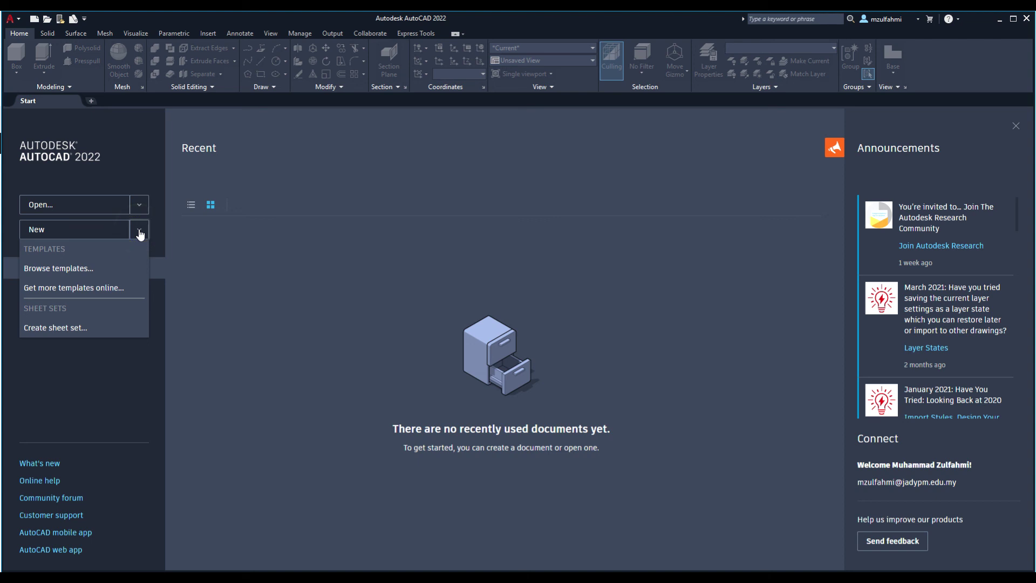
{"action": "left_click", "coordinate": [99, 268]}
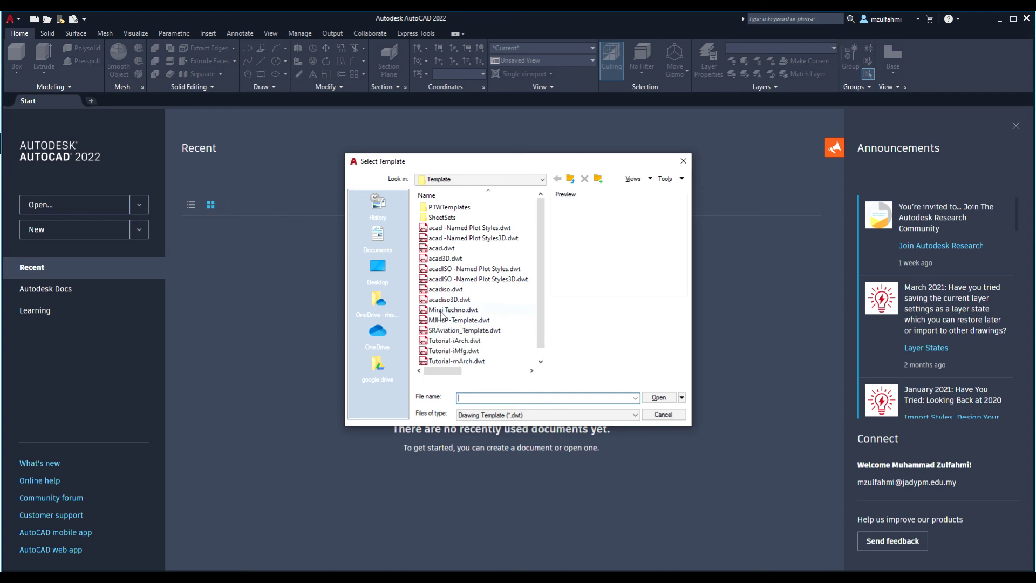
{"action": "left_click", "coordinate": [442, 311]}
{"action": "left_click", "coordinate": [660, 399]}
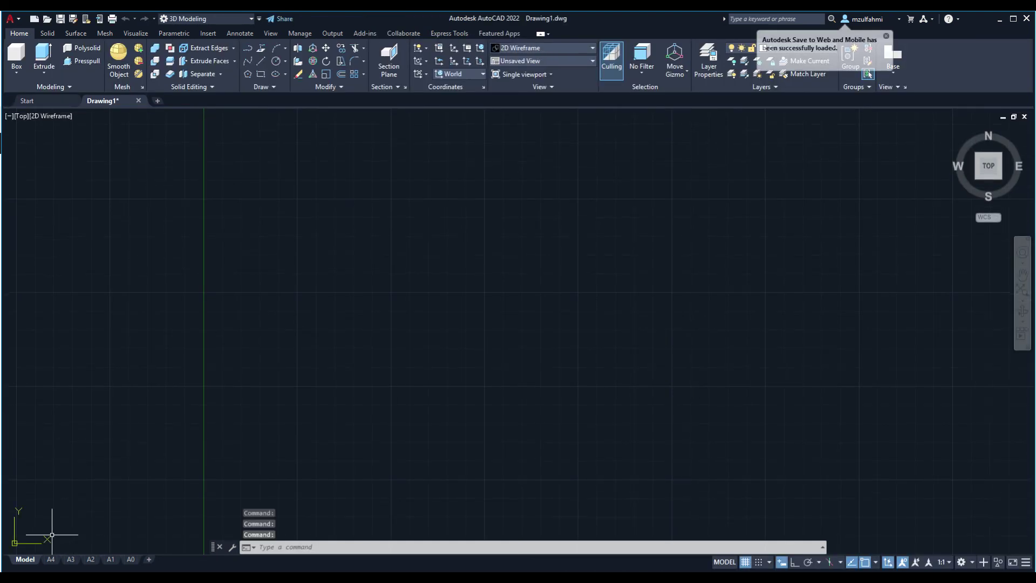
Preview the A3 through A0 layouts' Mirai Techno title block, then return via Model to the Start page
{"action": "left_click", "coordinate": [54, 560]}
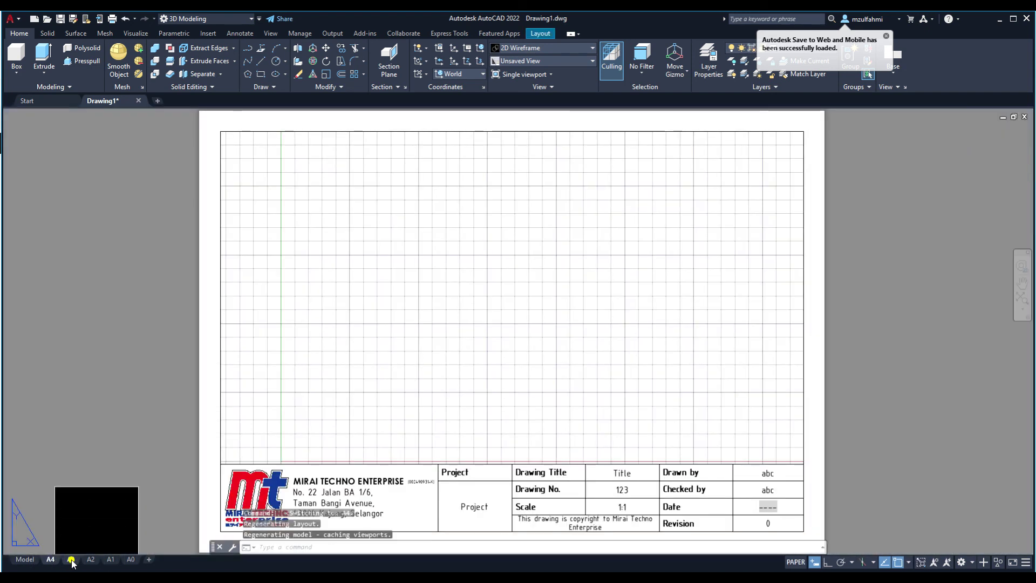
{"action": "left_click", "coordinate": [70, 559]}
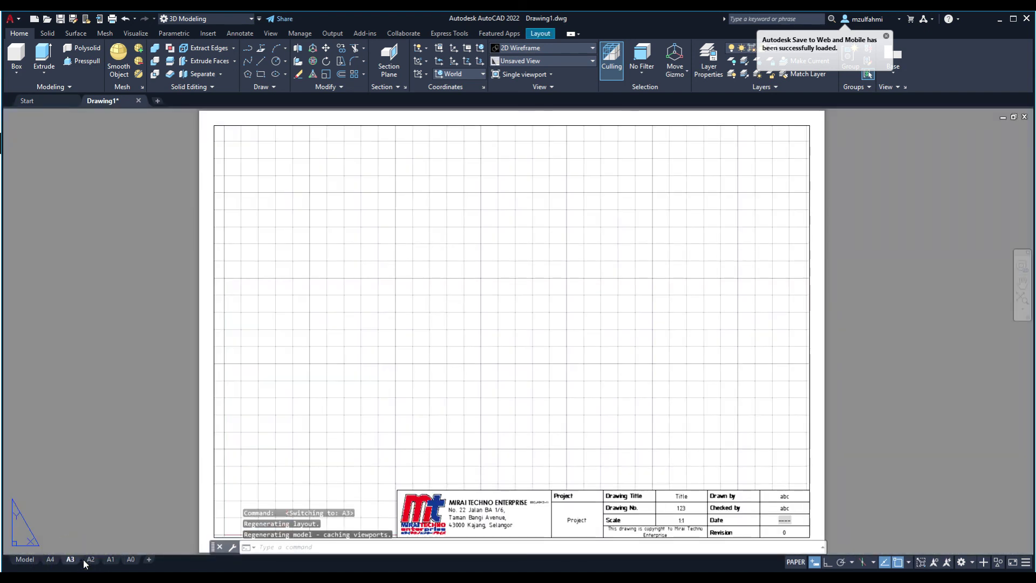
{"action": "left_click", "coordinate": [111, 560]}
{"action": "left_click", "coordinate": [130, 560]}
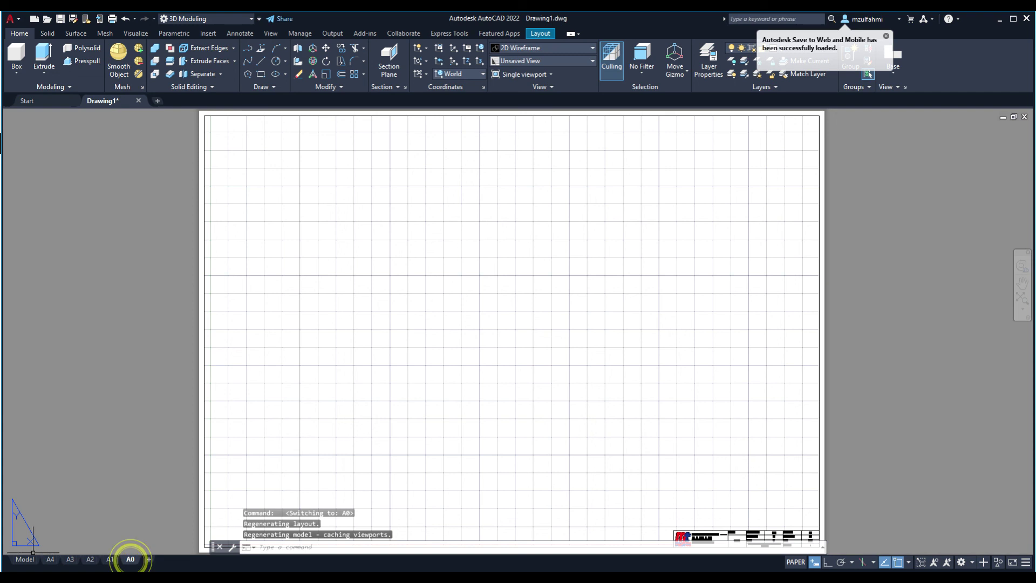
{"action": "left_click", "coordinate": [25, 560]}
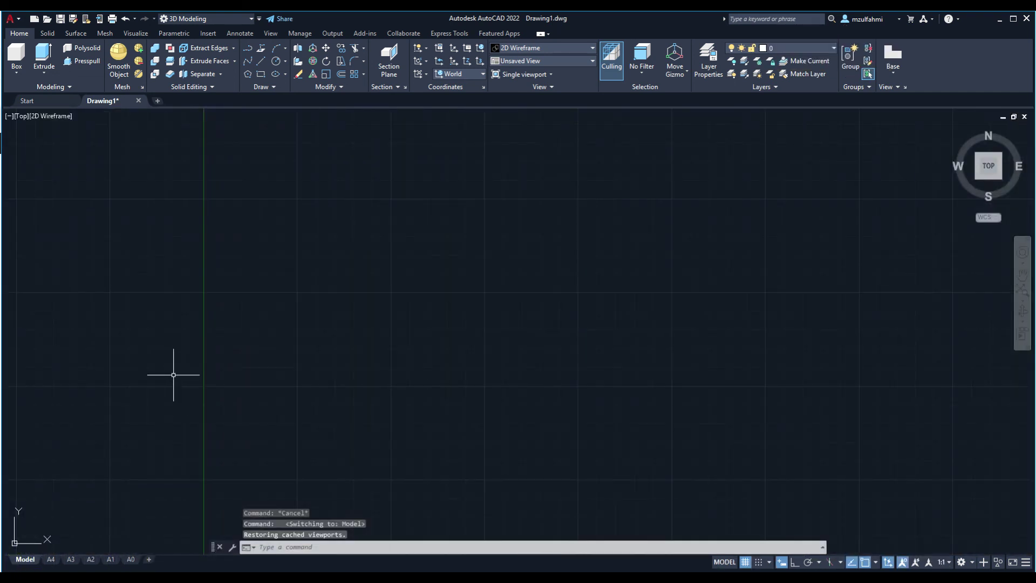
{"action": "left_click", "coordinate": [34, 101]}
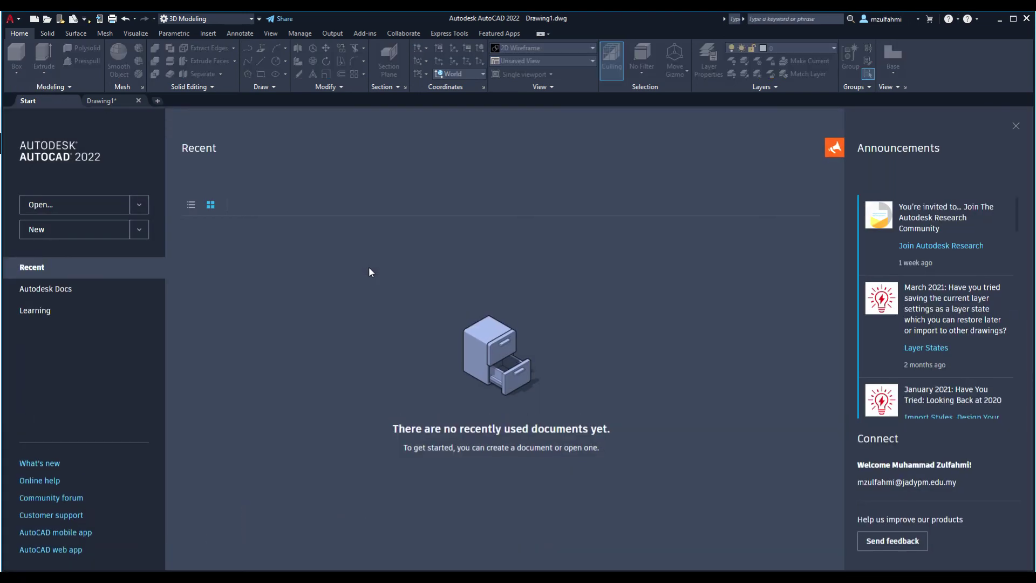